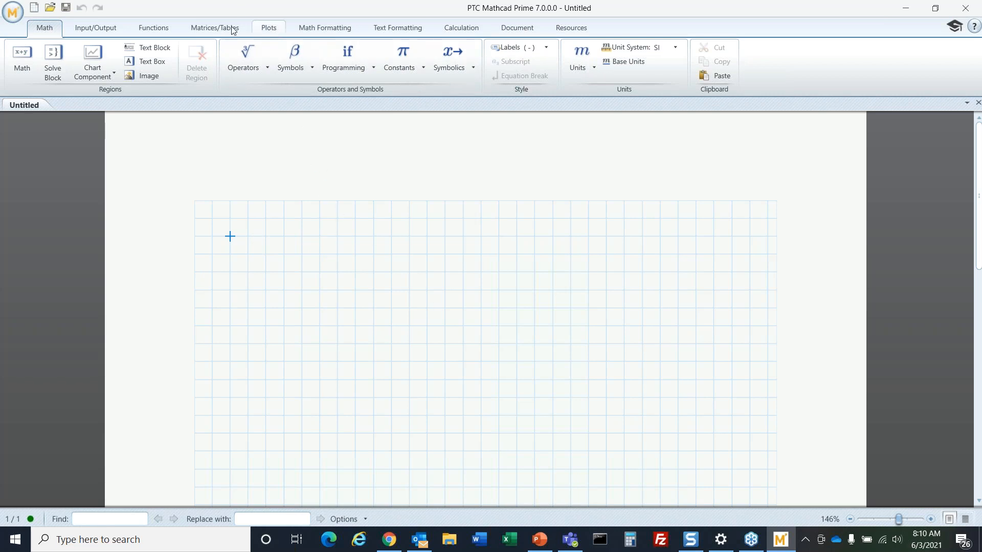
Insert a two-row, one-column matrix holding Young and Shear, and make it the left side of a definition.
left_click(216, 29)
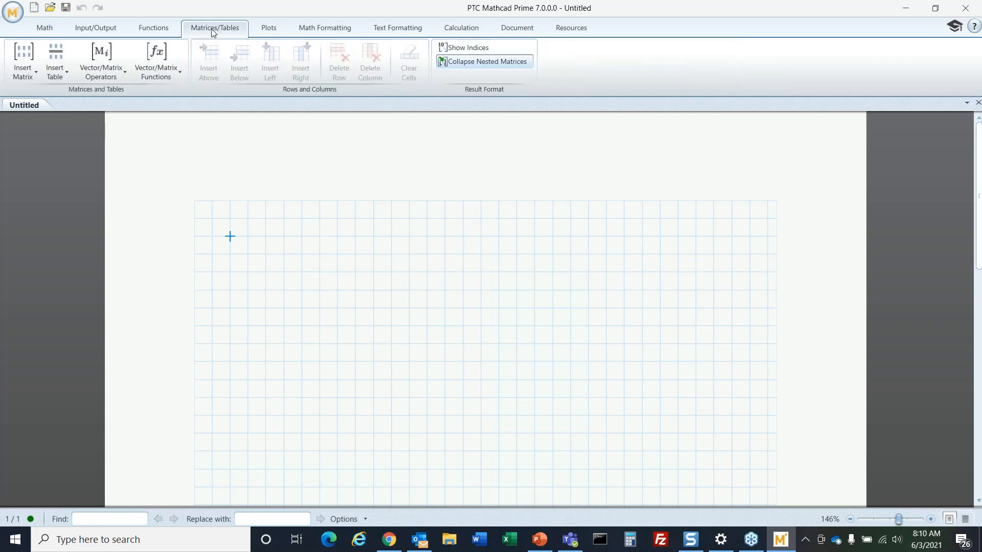
left_click(17, 76)
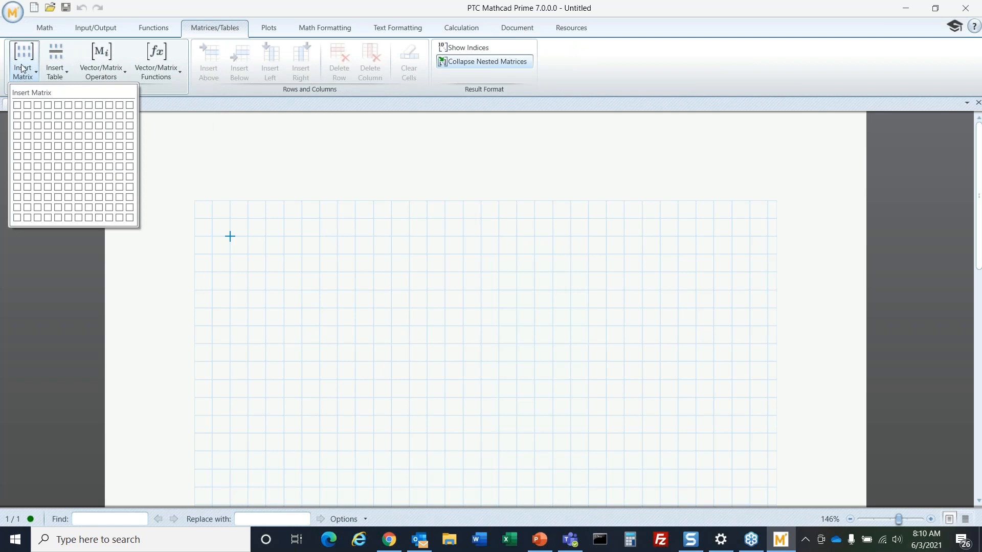
left_click(18, 117)
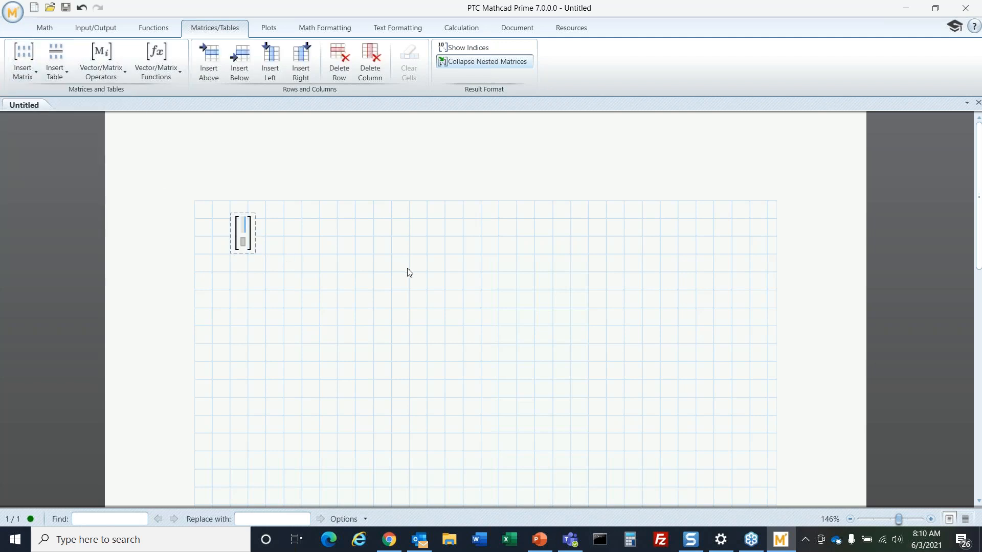
type("Young")
key("Down")
type("Shear")
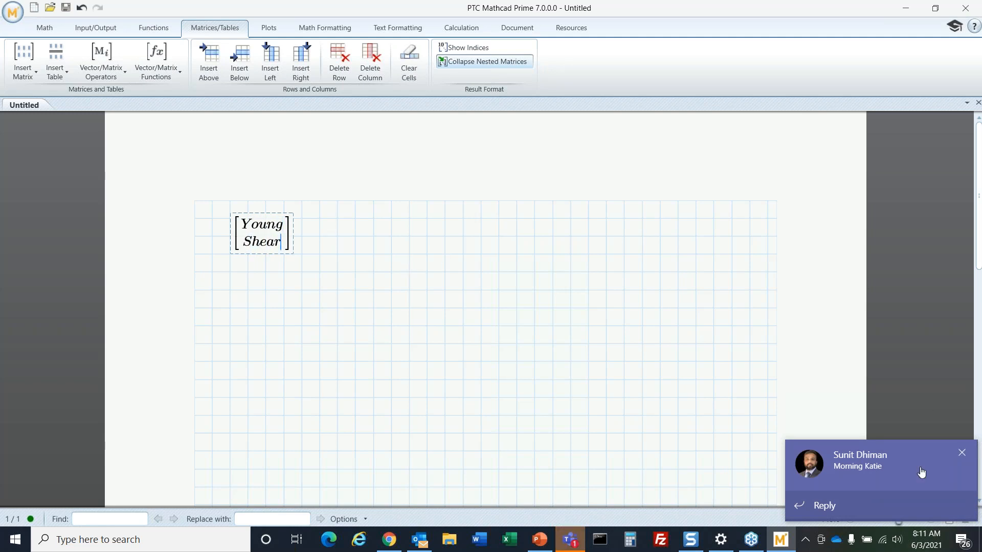
left_click(963, 455)
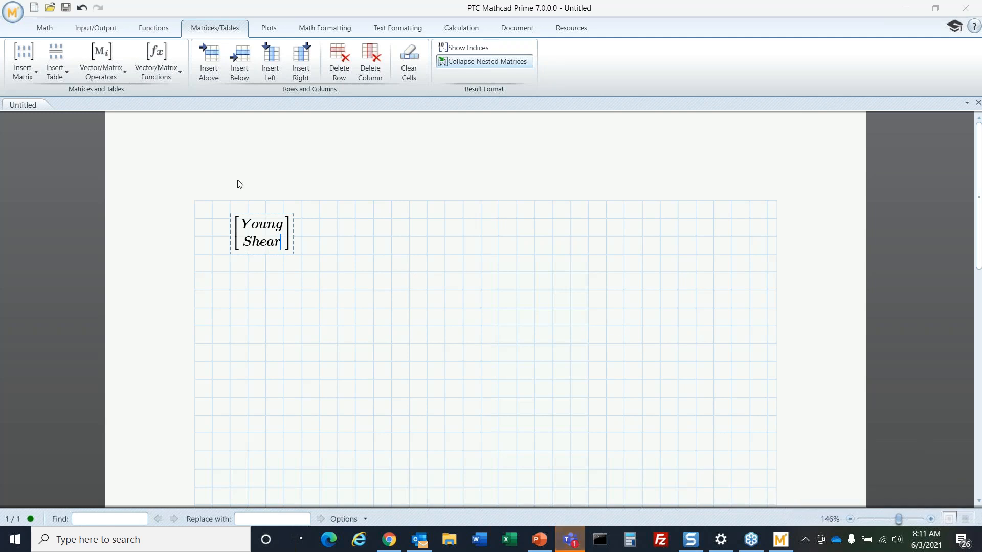
left_click(302, 234)
type(":=")
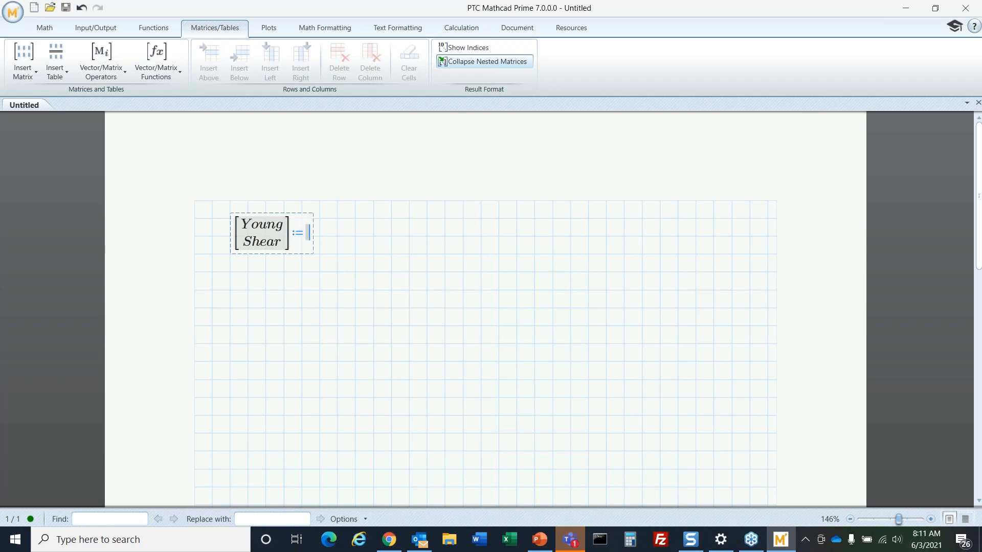
Assign a combo box to the Young and Shear matrix and expand its table to three rows and two value columns.
left_click(109, 30)
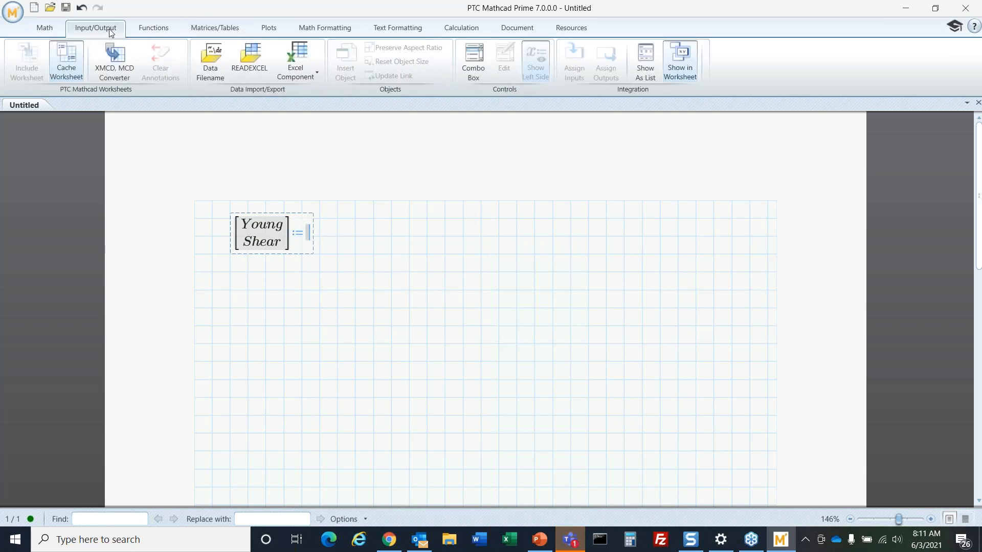
left_click(475, 57)
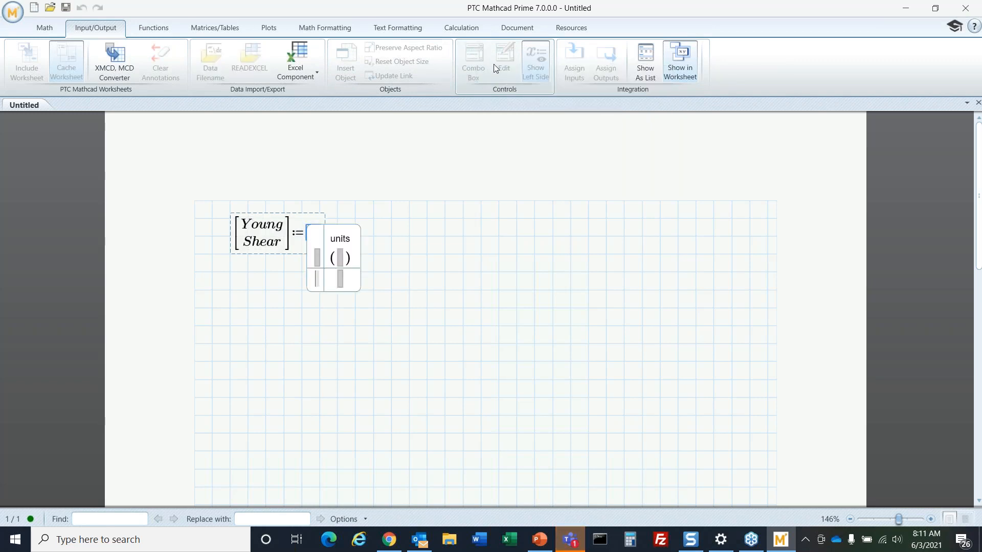
left_click(227, 30)
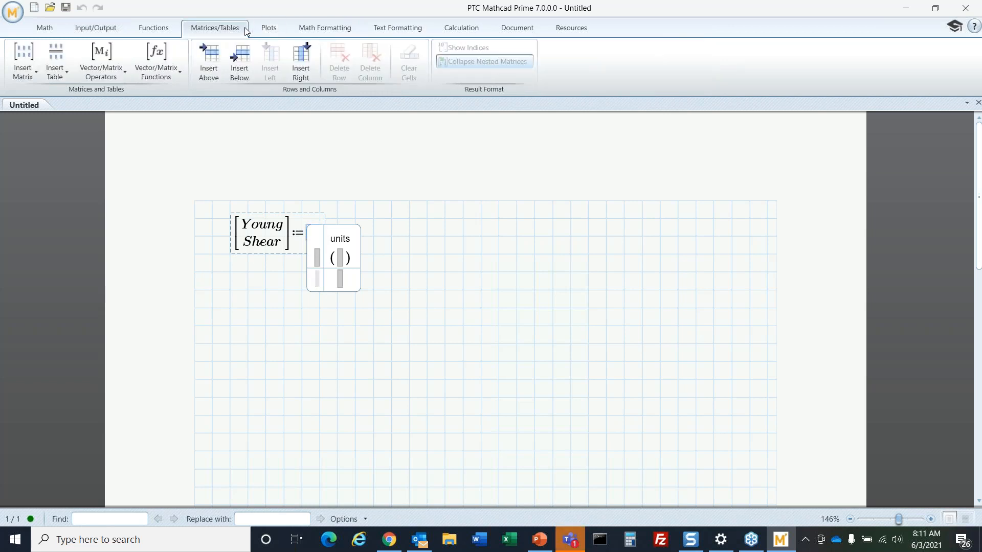
left_click(238, 67)
left_click(237, 66)
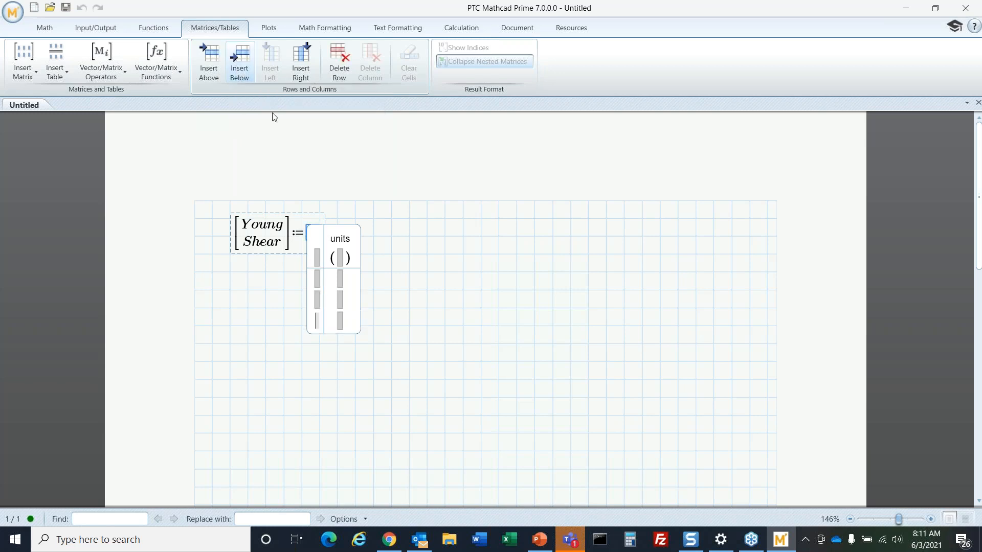
left_click(308, 65)
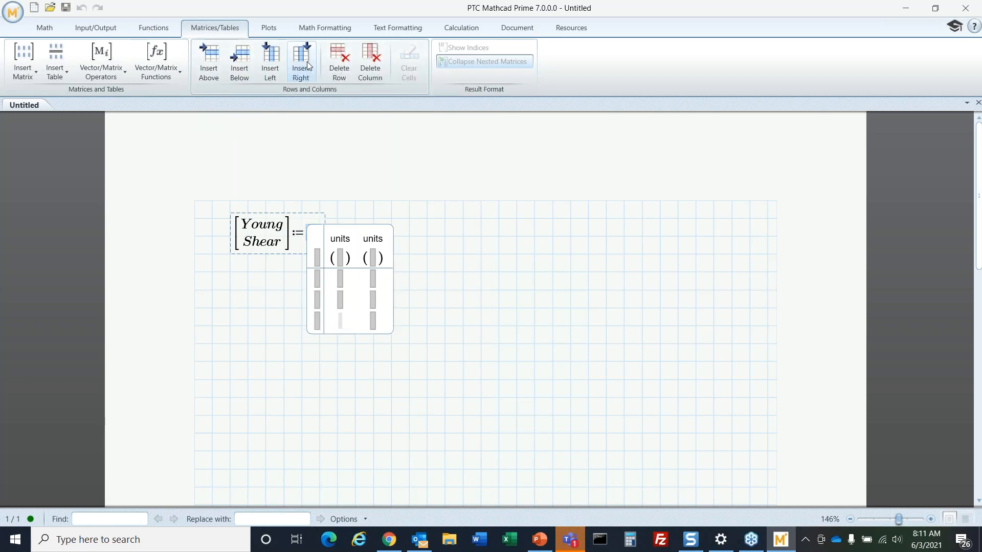
Title the combo box's label column Metal and set the units of both value columns to GPa.
left_click(319, 259)
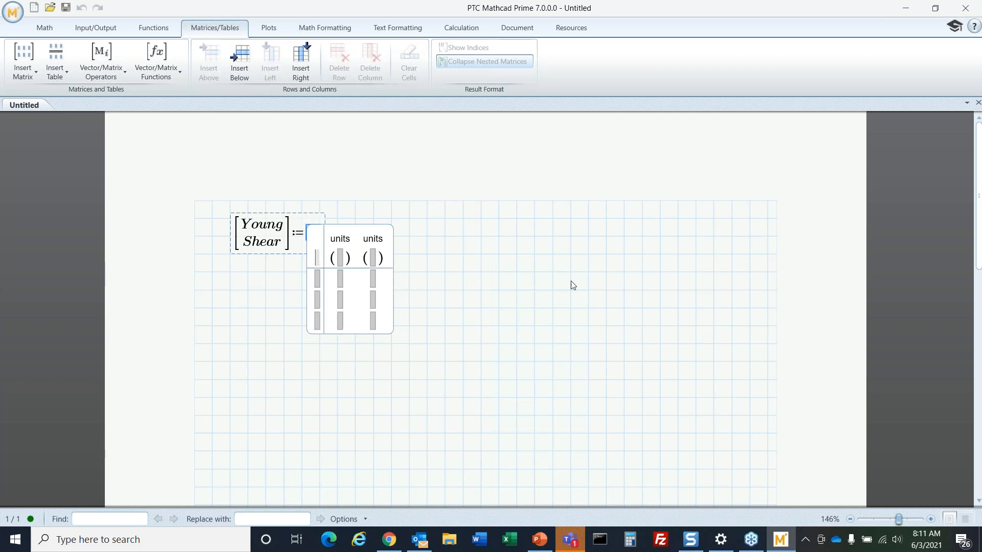
type("Metal")
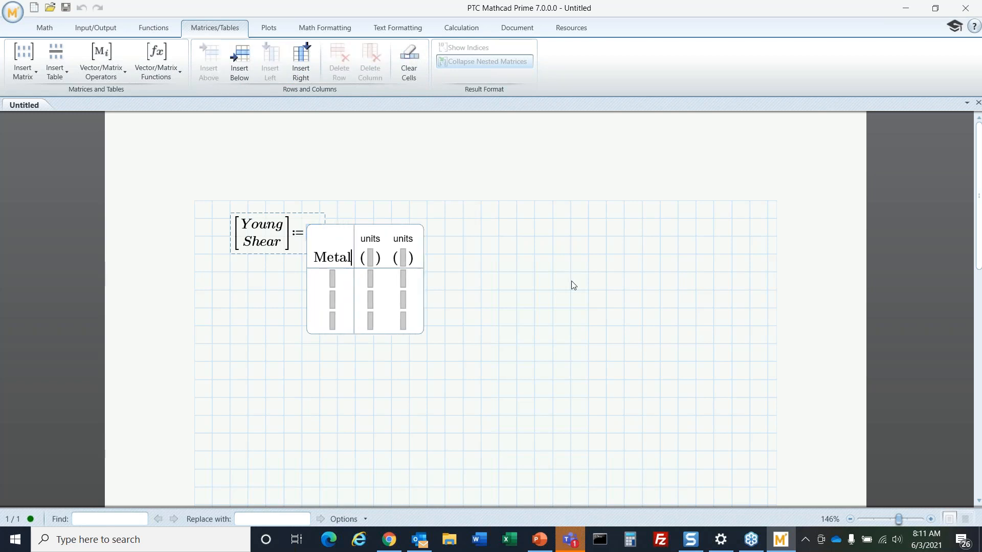
left_click(370, 258)
type("GP")
key("BackSpace")
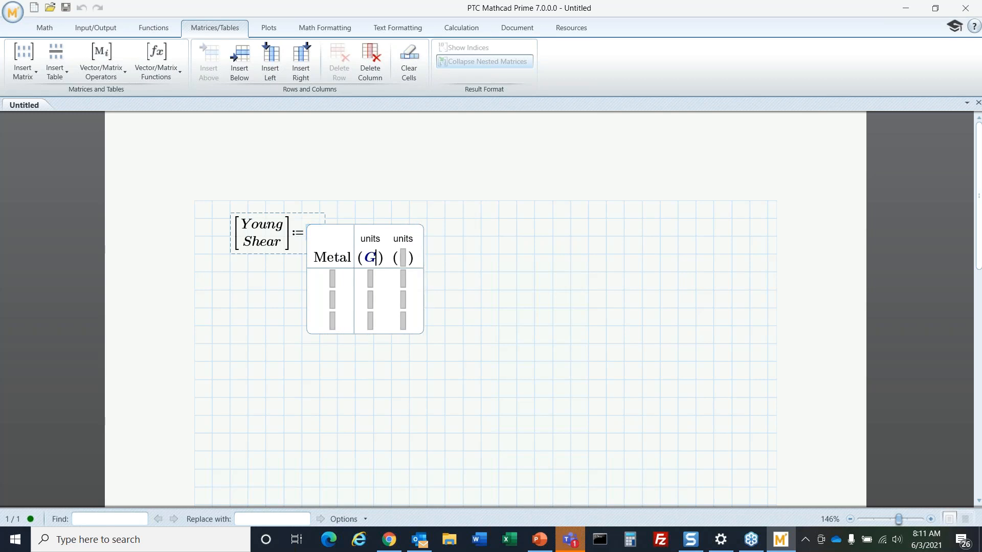
type("Pa")
key("Tab")
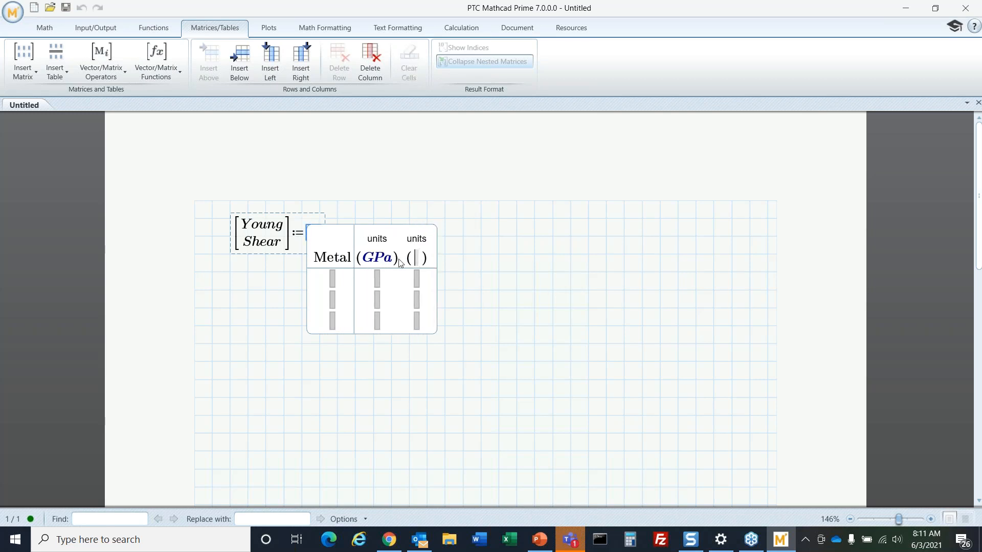
type("GPa")
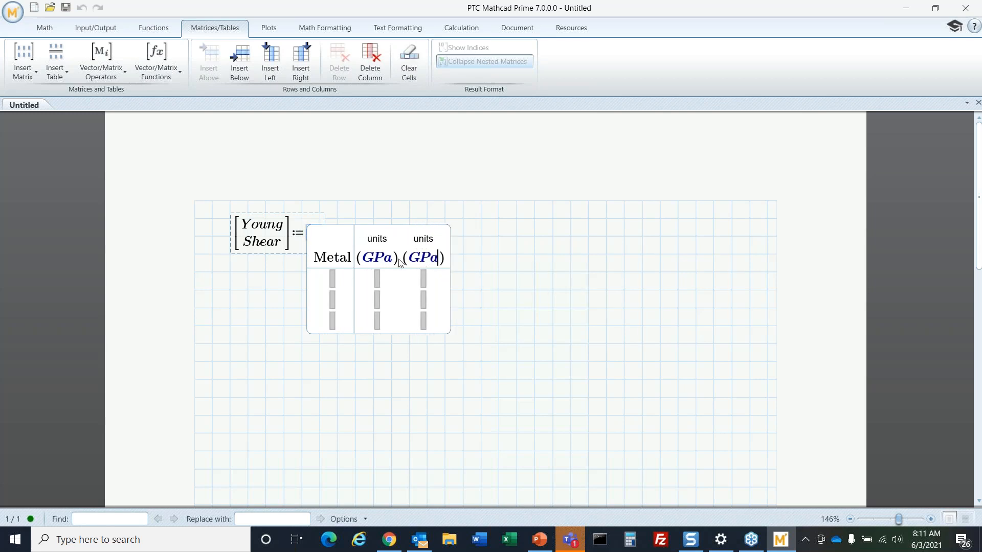
Fill the combo box's first row with Aluminum and the values 70 and 26.
left_click(332, 278)
type("Aluminum")
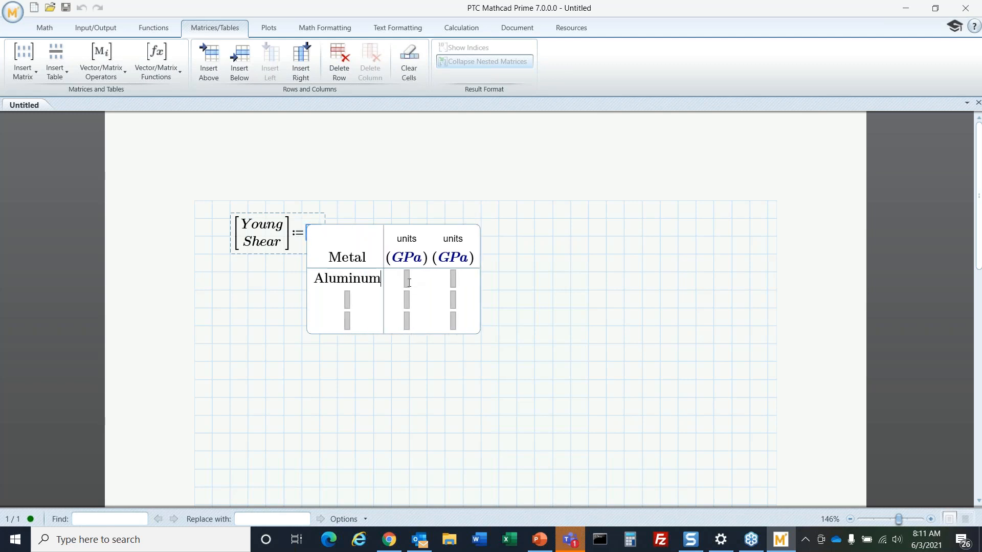
left_click(412, 287)
type("70")
left_click(454, 281)
type("26")
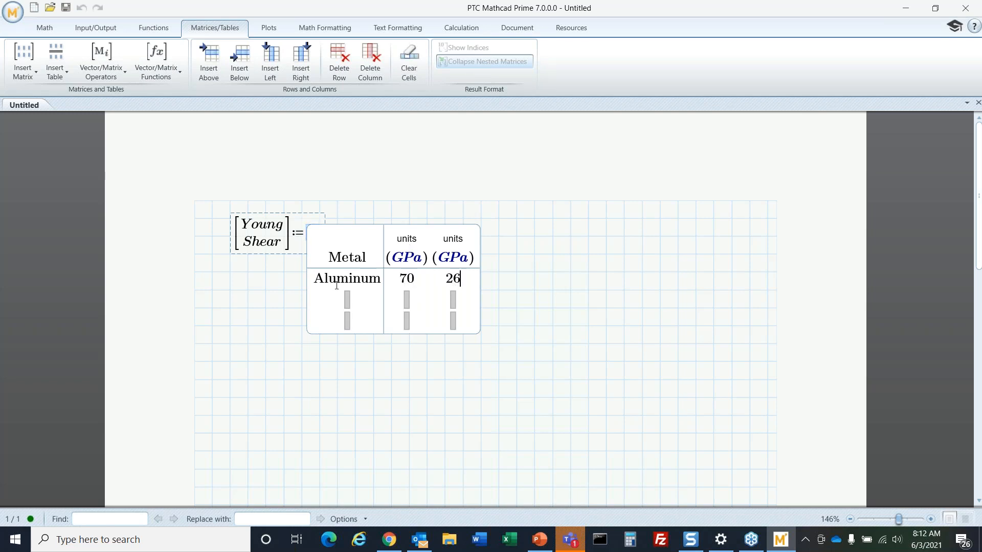
Fill the combo box's second row with Gold and the values 79 and 21.
left_click(348, 297)
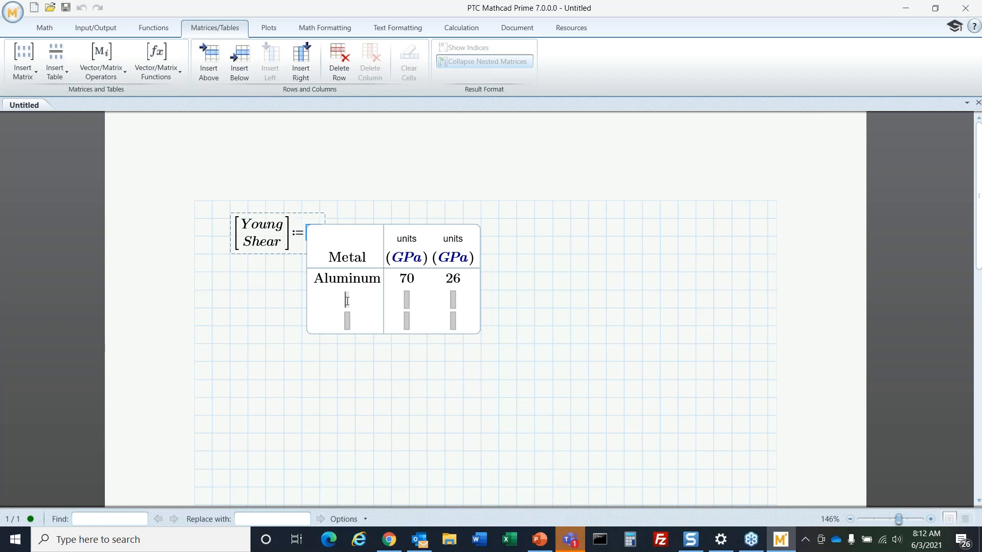
type("Gold")
left_click(409, 304)
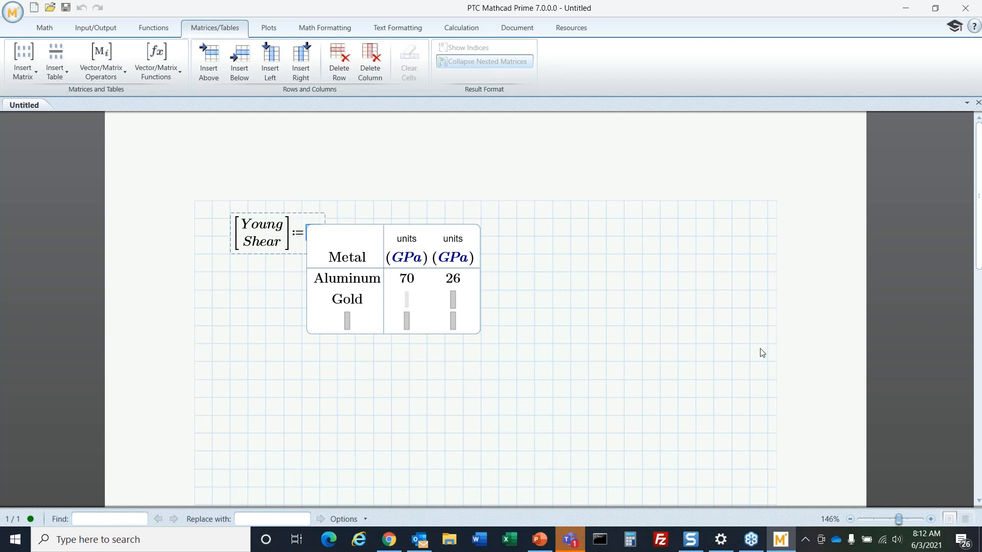
type("79")
left_click(456, 303)
type("21")
Fill the combo box's third row with Platinum, 168 and 61, then close the table and check its selection list.
left_click(362, 322)
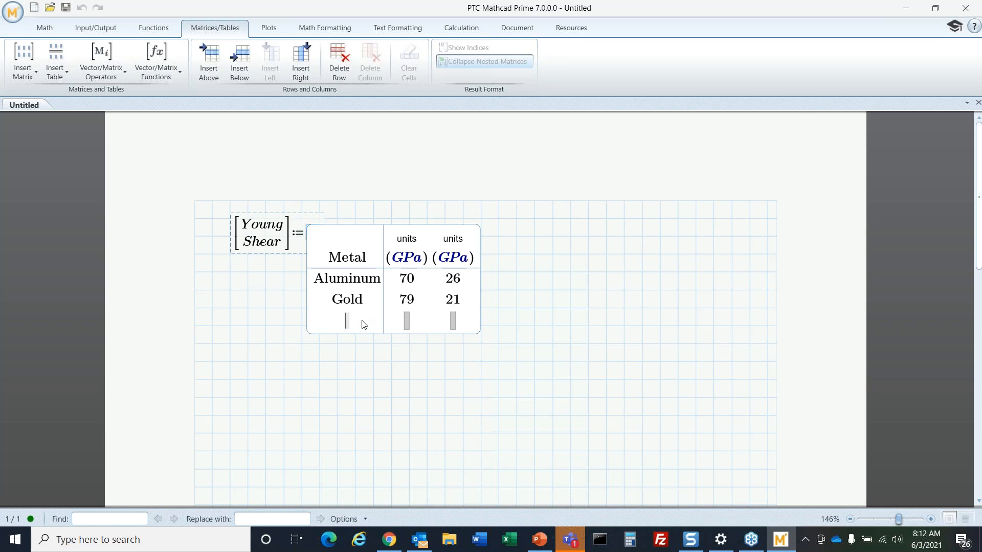
type("Platinum")
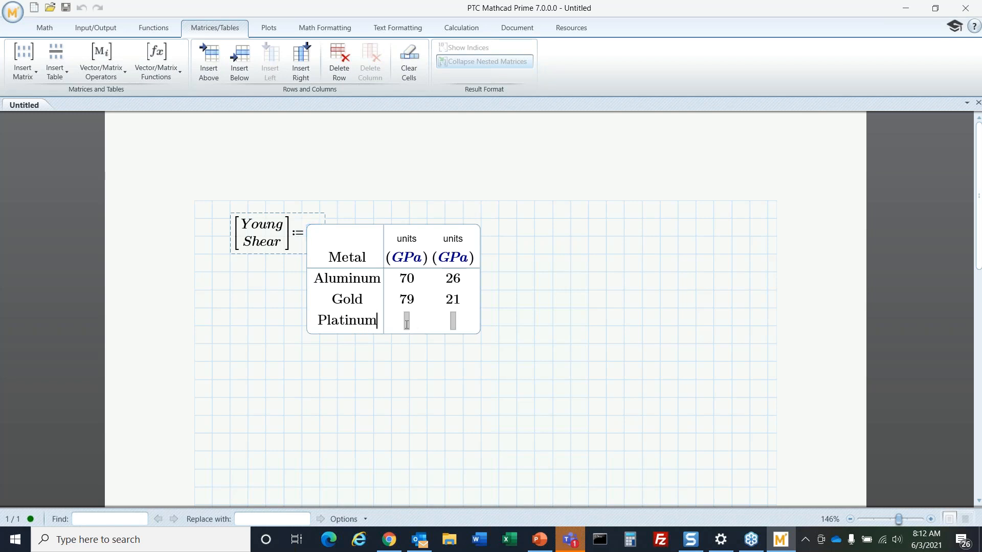
left_click(406, 324)
type("168")
left_click(455, 321)
type("61")
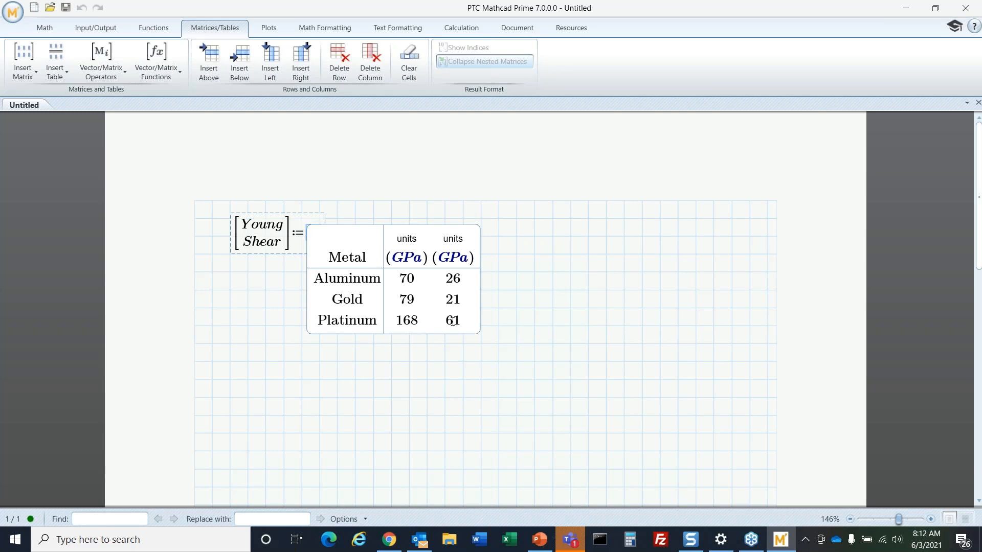
left_click(606, 303)
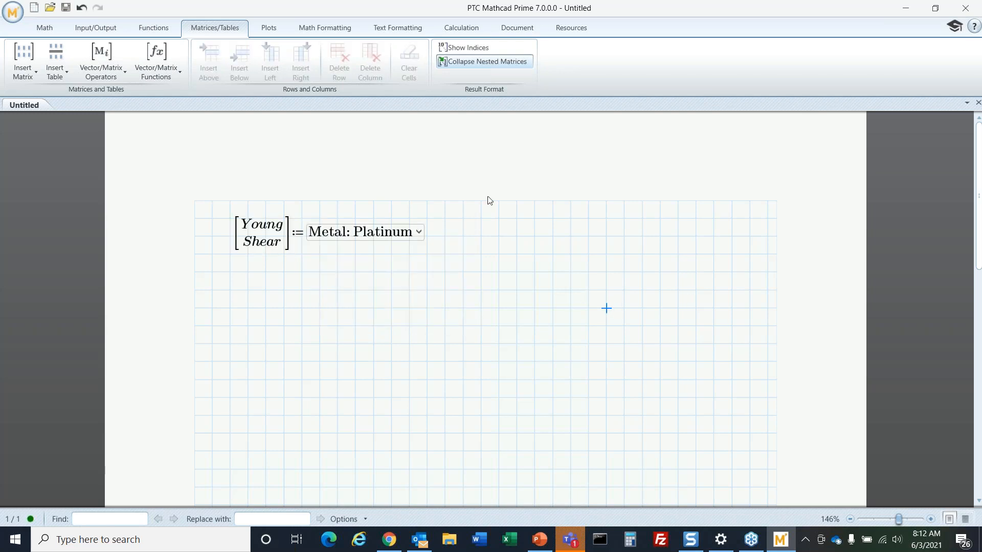
left_click(419, 232)
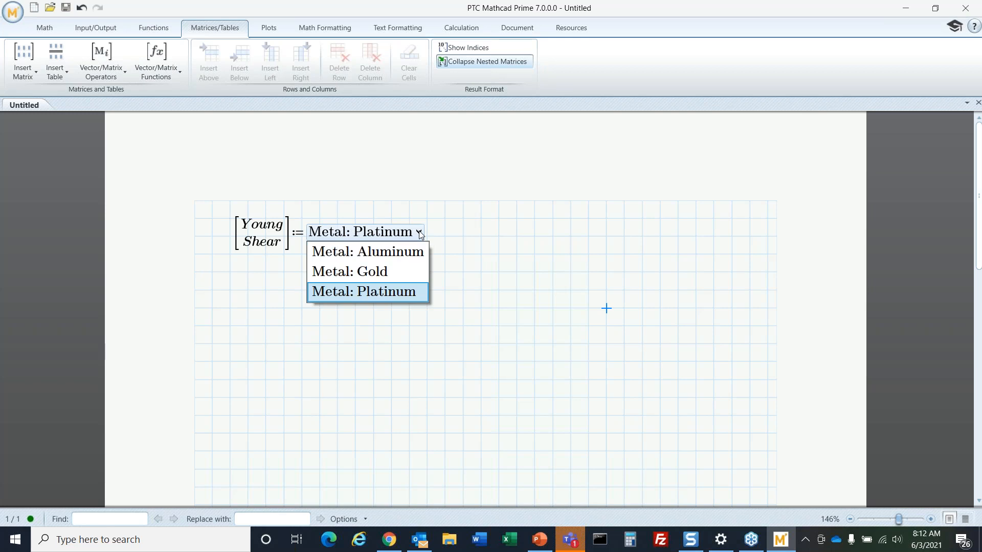
left_click(419, 231)
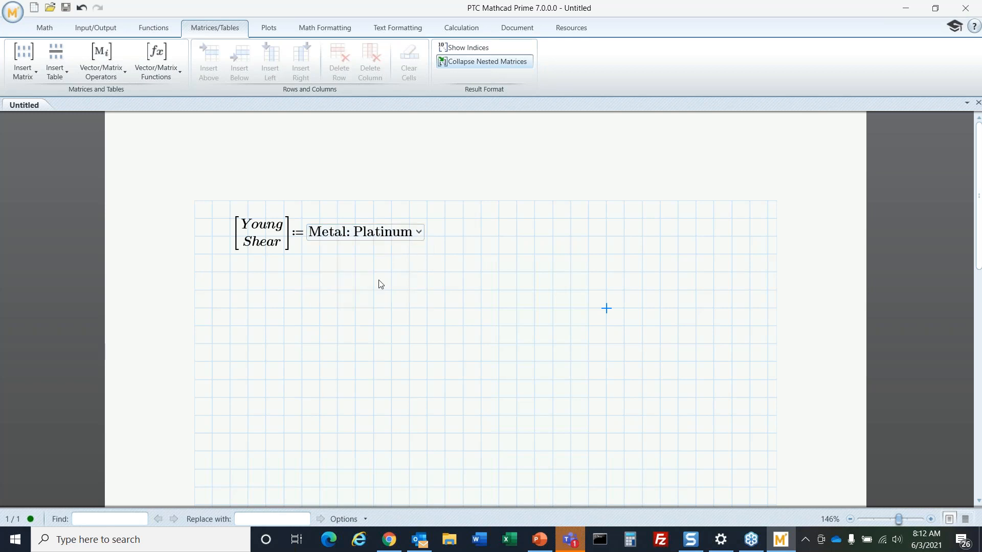
Evaluate Young below the combo box definition and display its result in GPa.
left_click(321, 295)
type("Young=(1.68·10^11)·Pa")
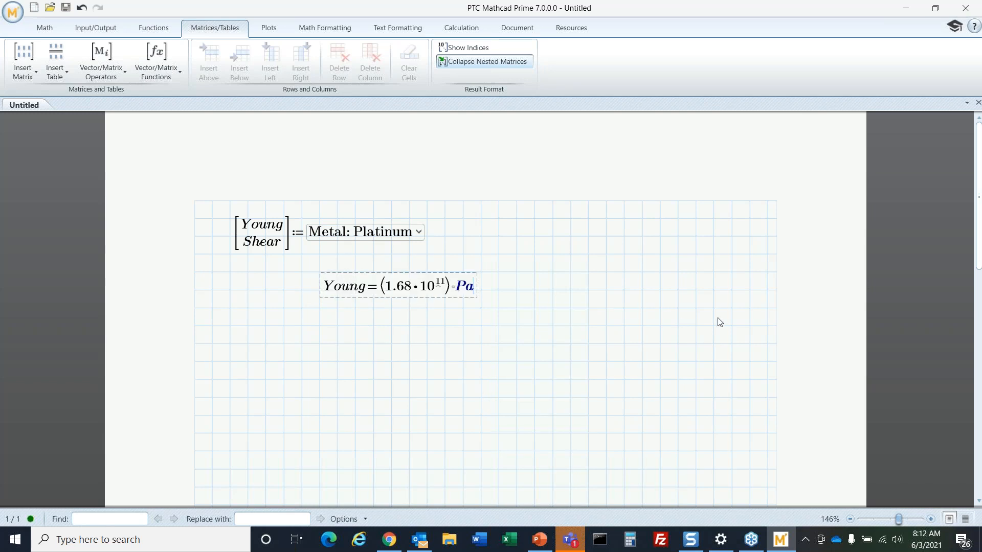
left_click(457, 291)
type("G")
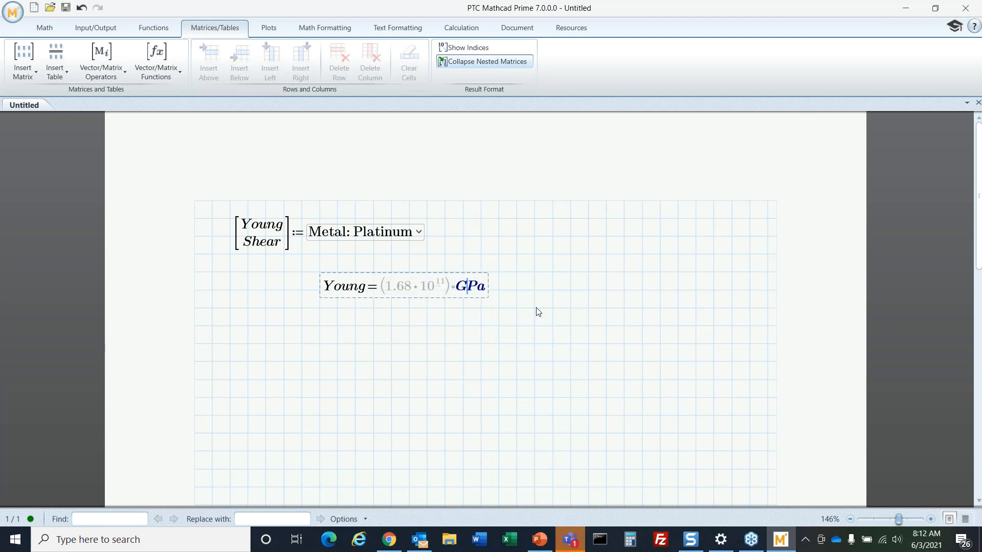
left_click(558, 309)
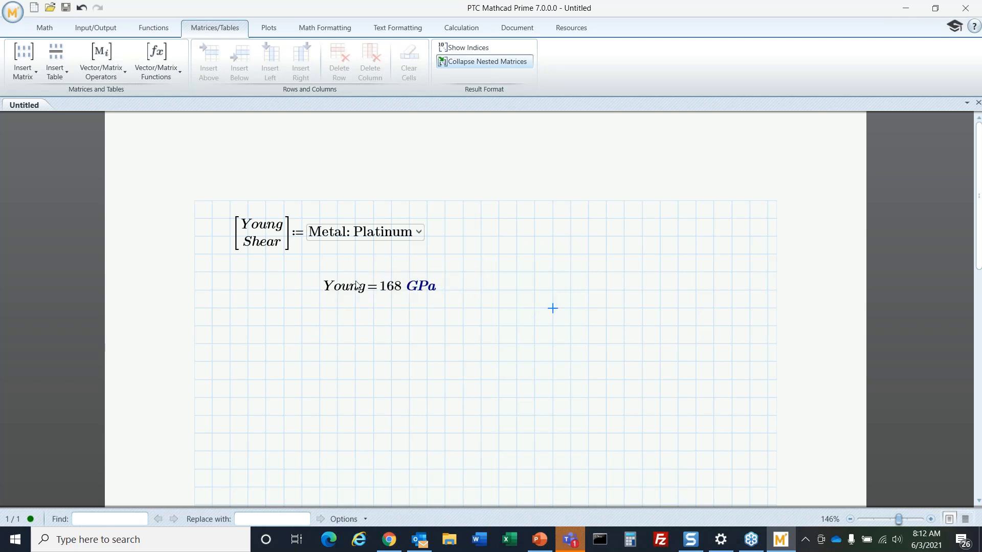
Evaluate Shear below the Young result and display it in GPa.
left_click(333, 327)
type("Shear=(6.1·10^10)·Pa")
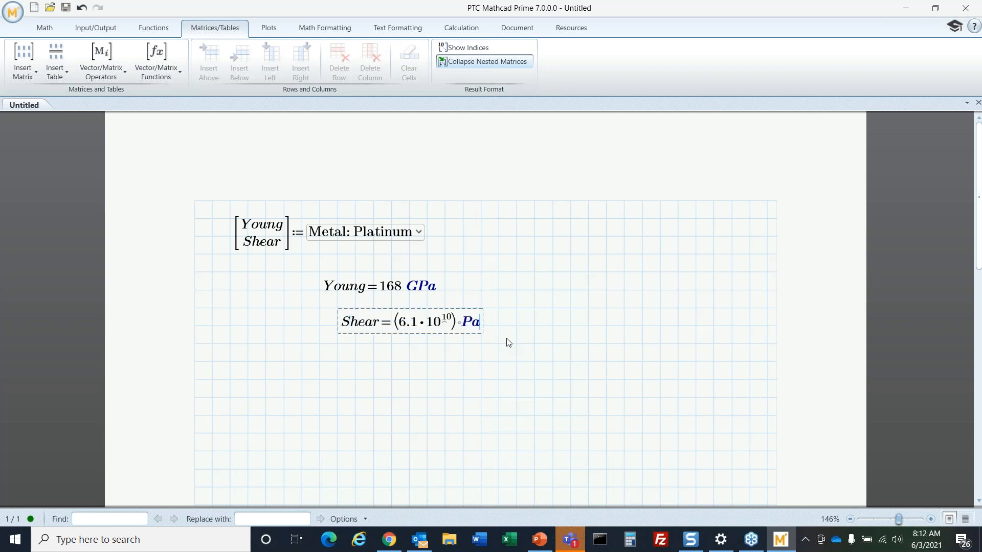
left_click(462, 327)
type("G")
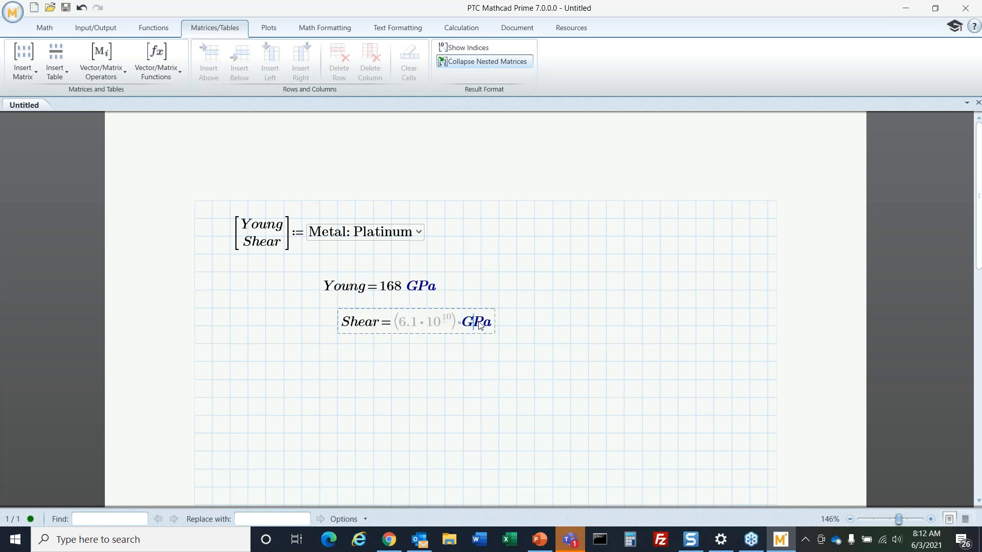
left_click(534, 362)
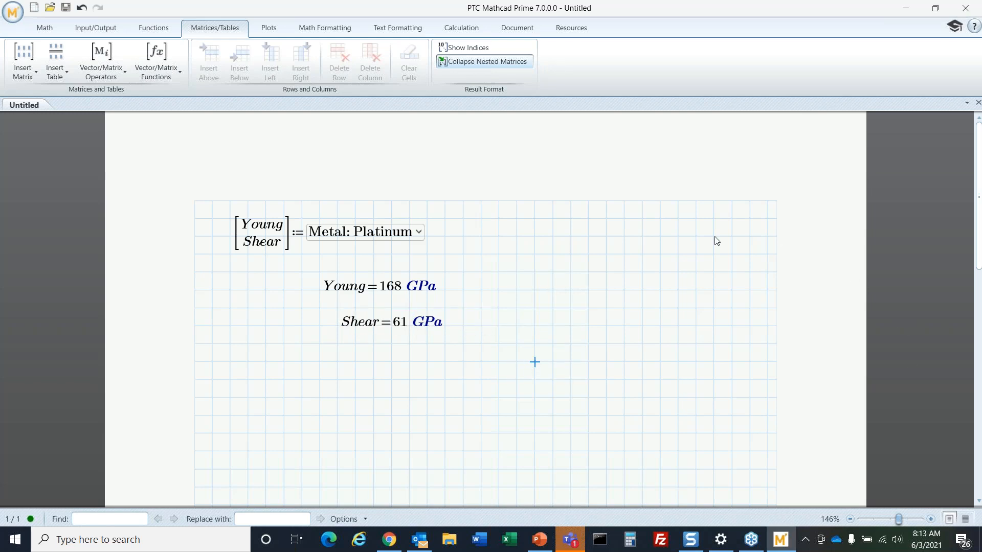
Switch the combo box selection to Gold and then to Aluminum to update both evaluated moduli.
left_click(419, 233)
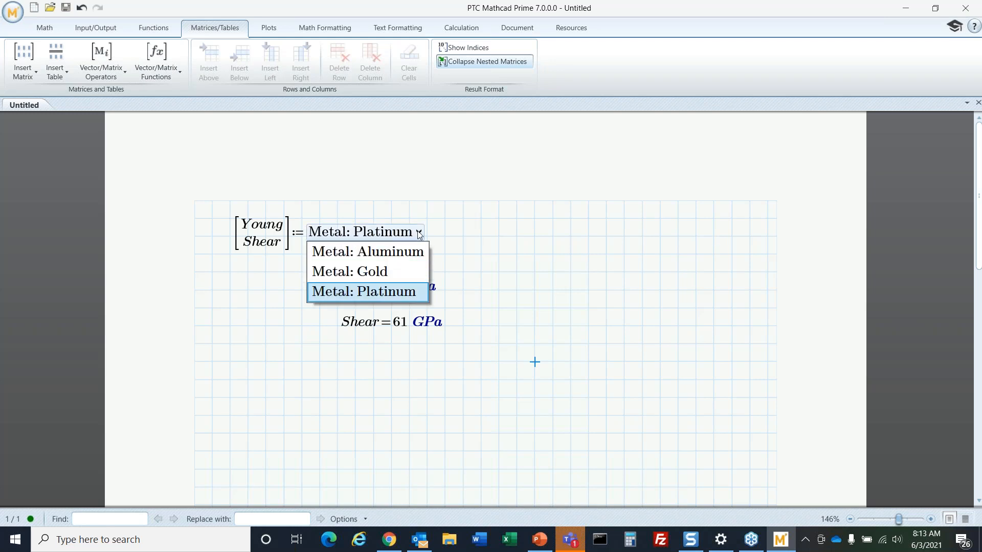
left_click(406, 272)
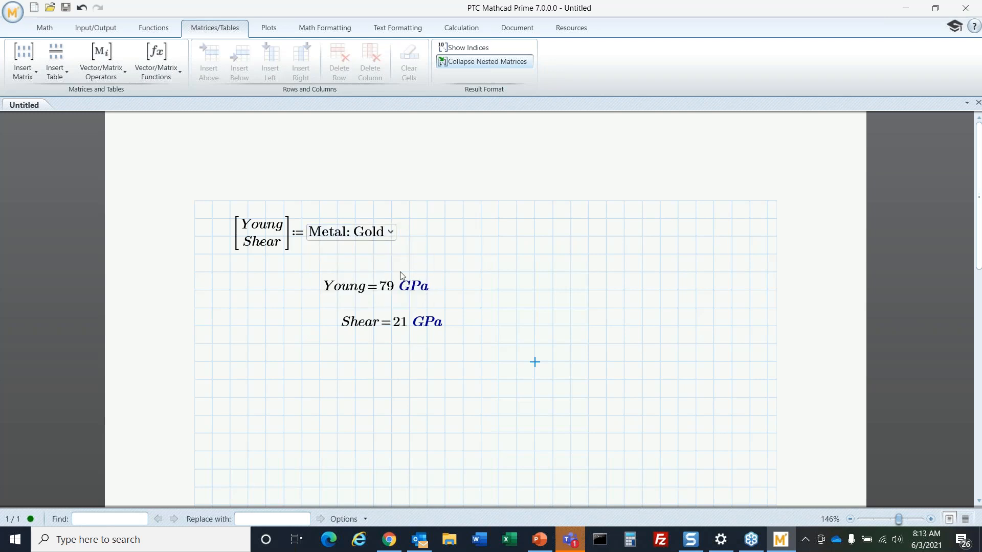
left_click(390, 232)
left_click(361, 250)
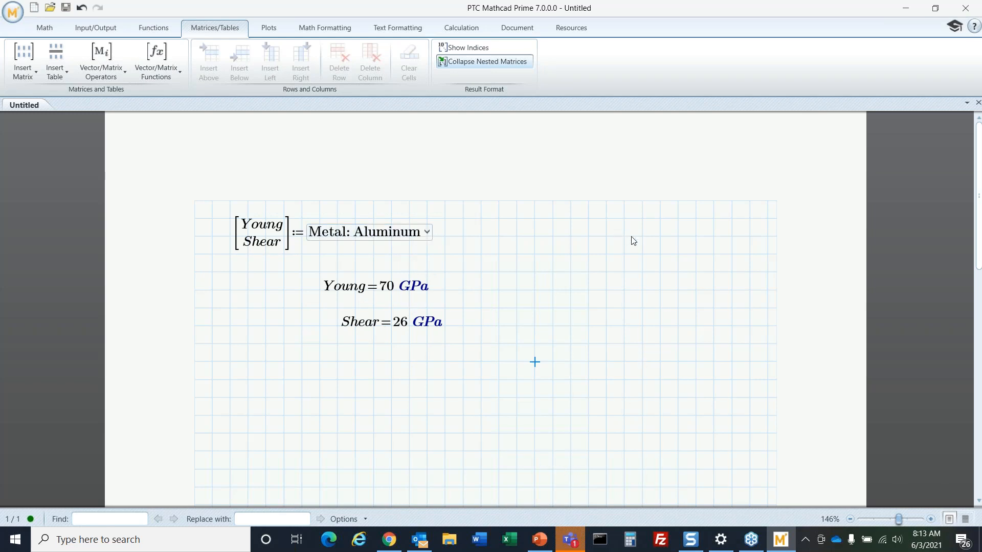
Reopen the combo box's editing table to review its entries, then close it without changes.
right_click(398, 236)
left_click(427, 241)
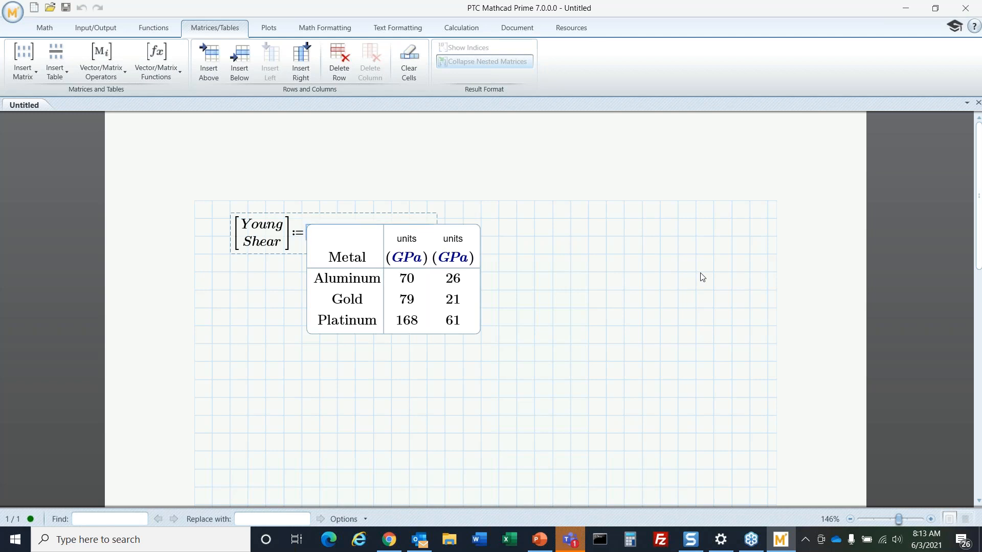
left_click(579, 274)
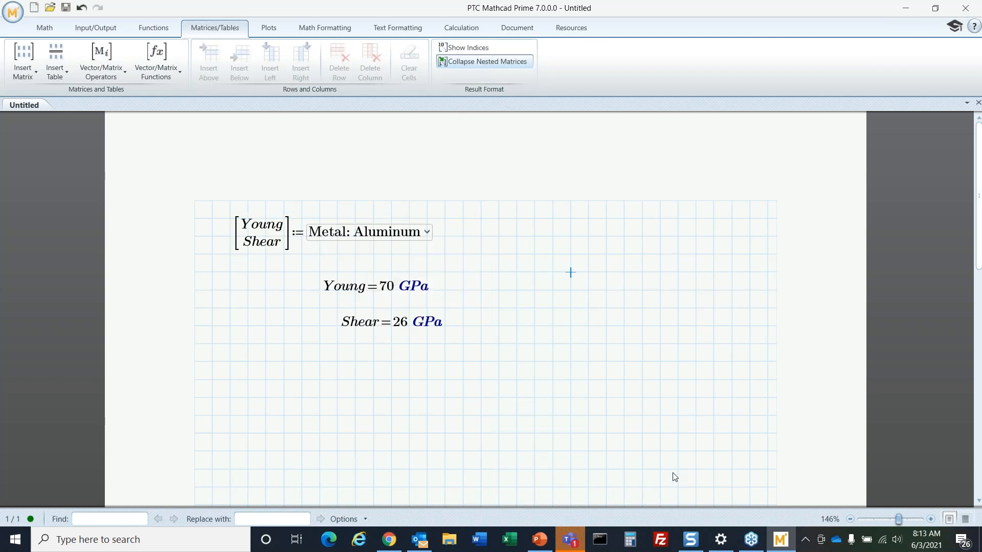
Switch to the PowerPoint presentation and start the slide show at the combo-box input control slide.
left_click(540, 542)
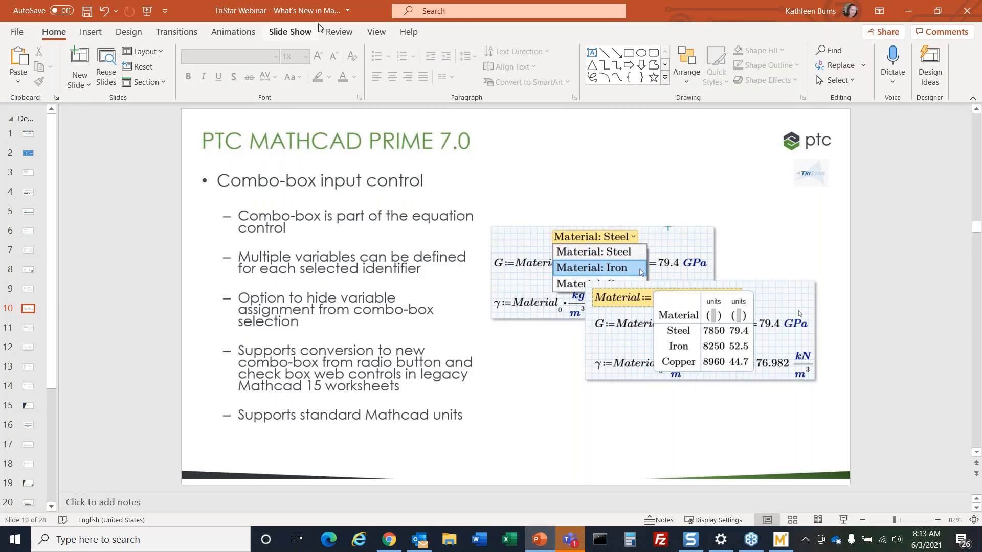
left_click(843, 520)
left_click(220, 20)
left_click(221, 47)
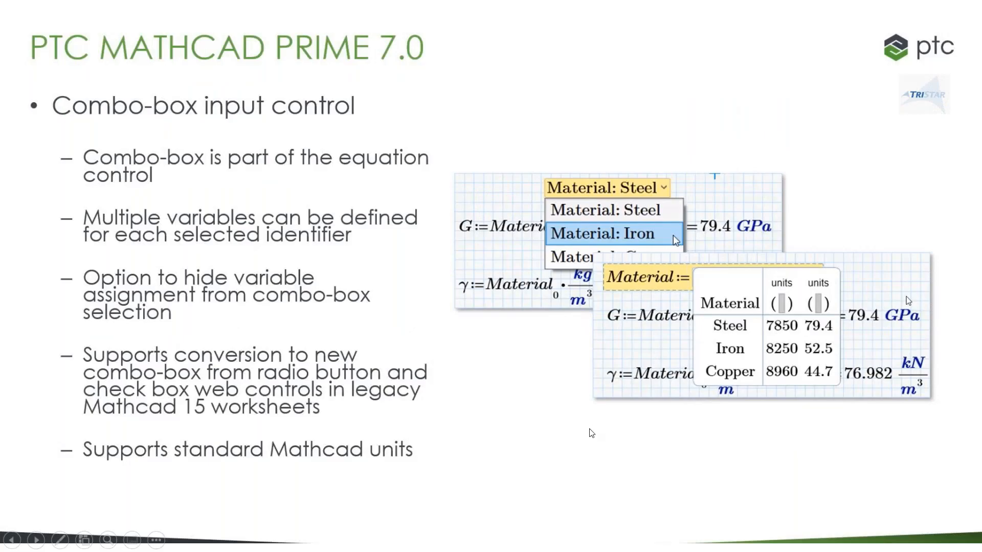